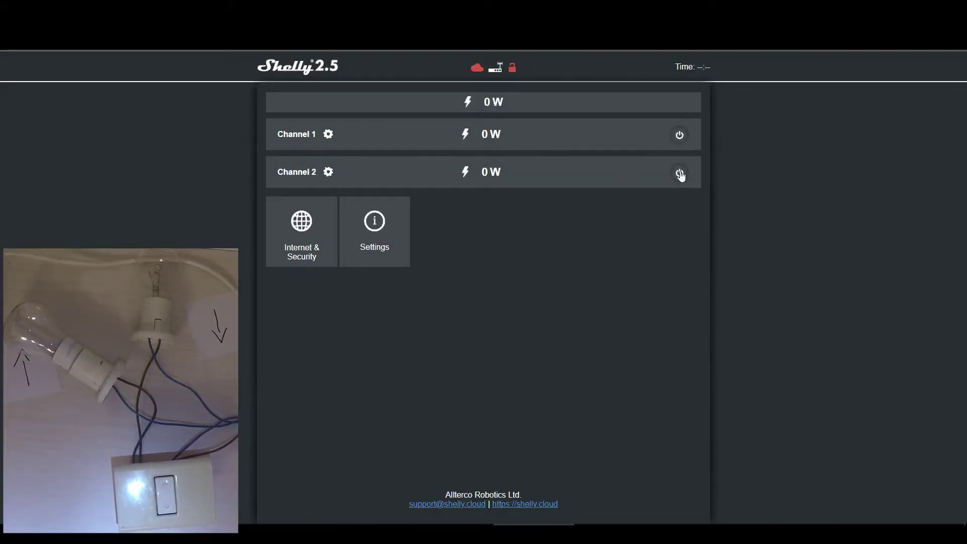
- Turn on Channel 1 and Channel 2, switch the device type to Roller Shutter, then start opening the roller
{"action": "left_click", "coordinate": [682, 138]}
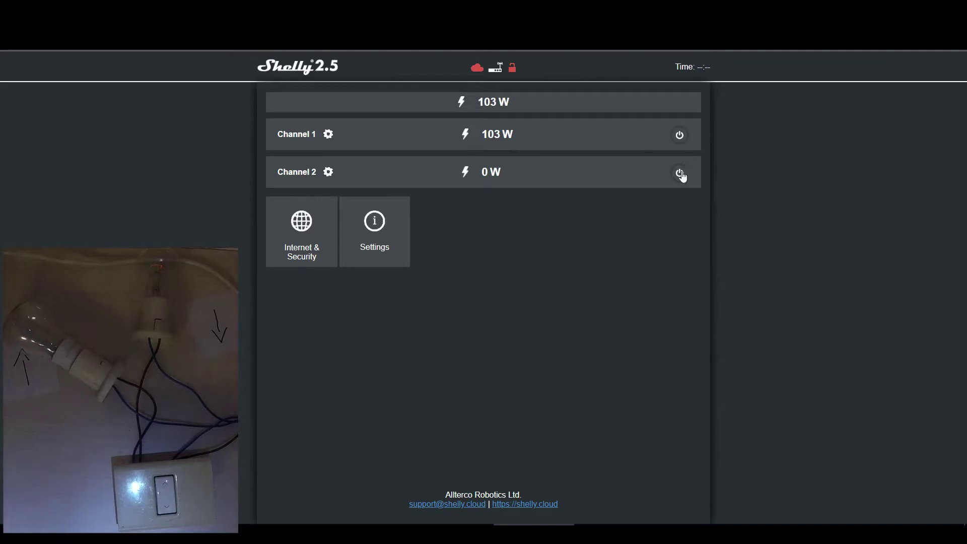
{"action": "left_click", "coordinate": [681, 174]}
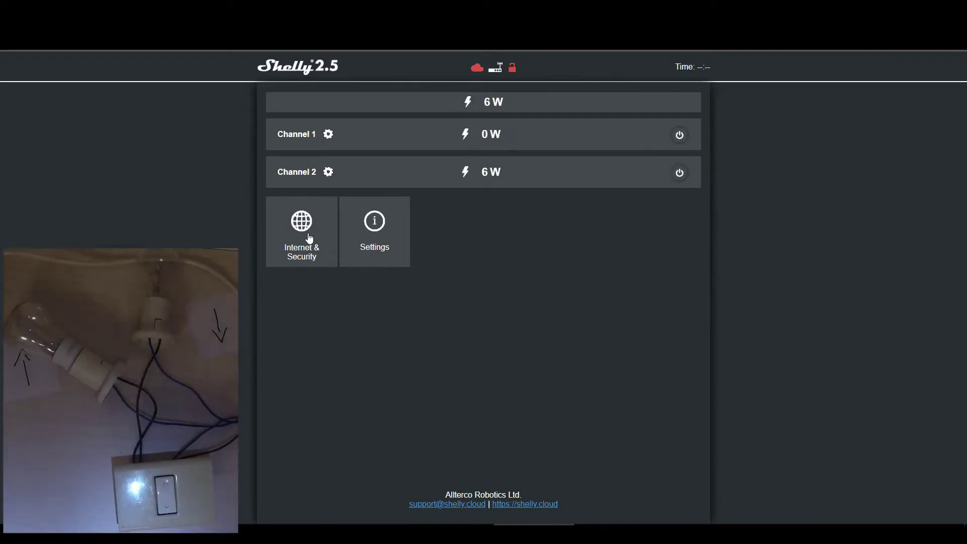
{"action": "left_click", "coordinate": [387, 221]}
{"action": "left_click", "coordinate": [373, 328]}
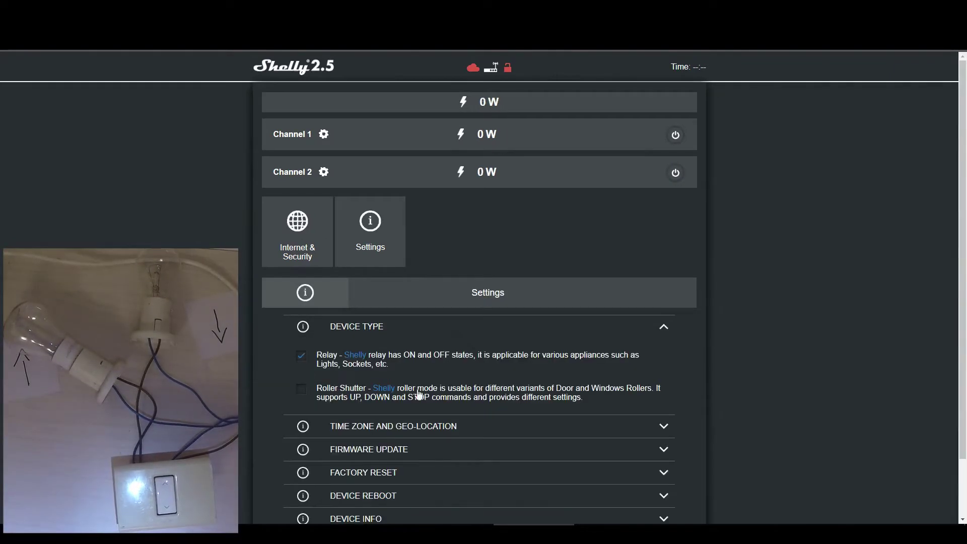
{"action": "left_click", "coordinate": [300, 395]}
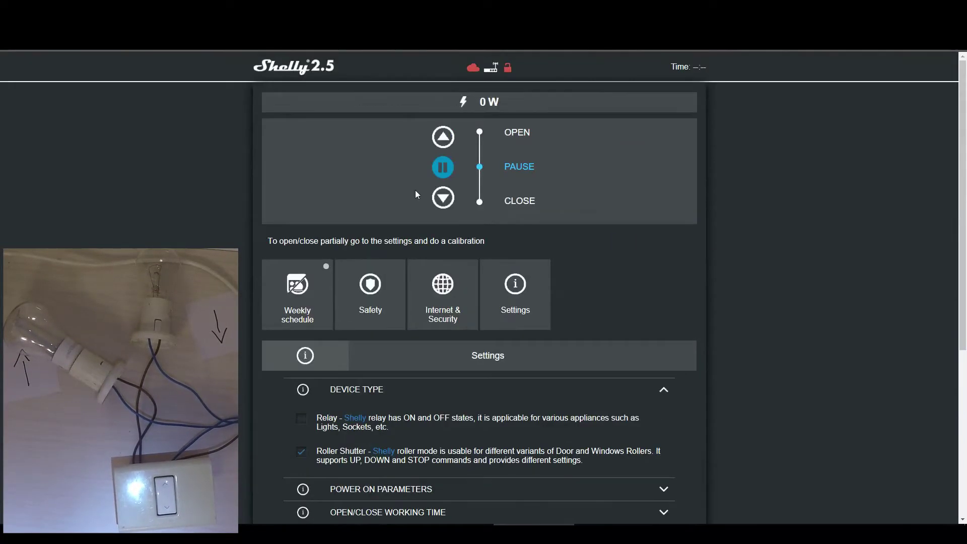
{"action": "left_click", "coordinate": [451, 139]}
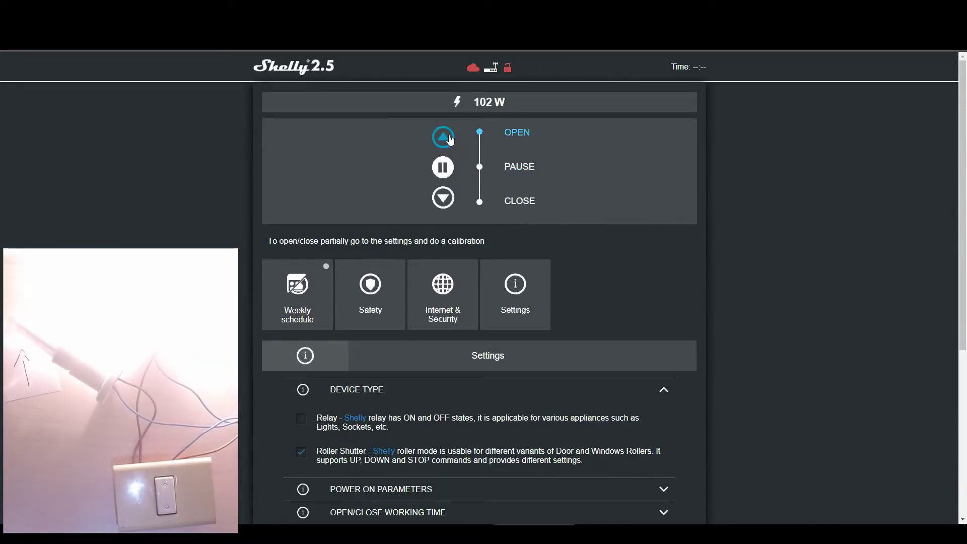
- Stop the roller and change the button type to Momentary
{"action": "left_click", "coordinate": [445, 172]}
{"action": "scroll", "coordinate": [295, 290], "scroll_direction": "down", "scroll_amount": 4}
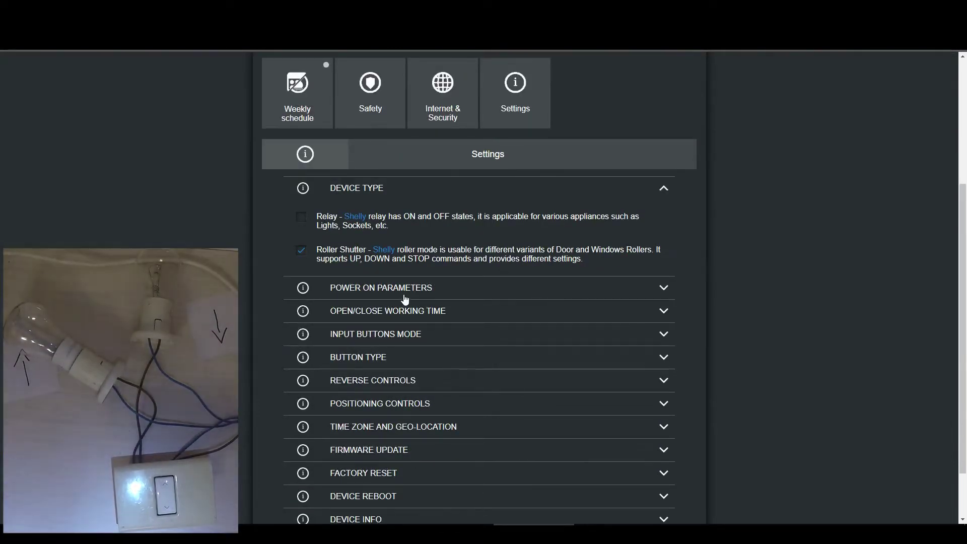
{"action": "left_click", "coordinate": [431, 313]}
{"action": "left_click", "coordinate": [429, 288]}
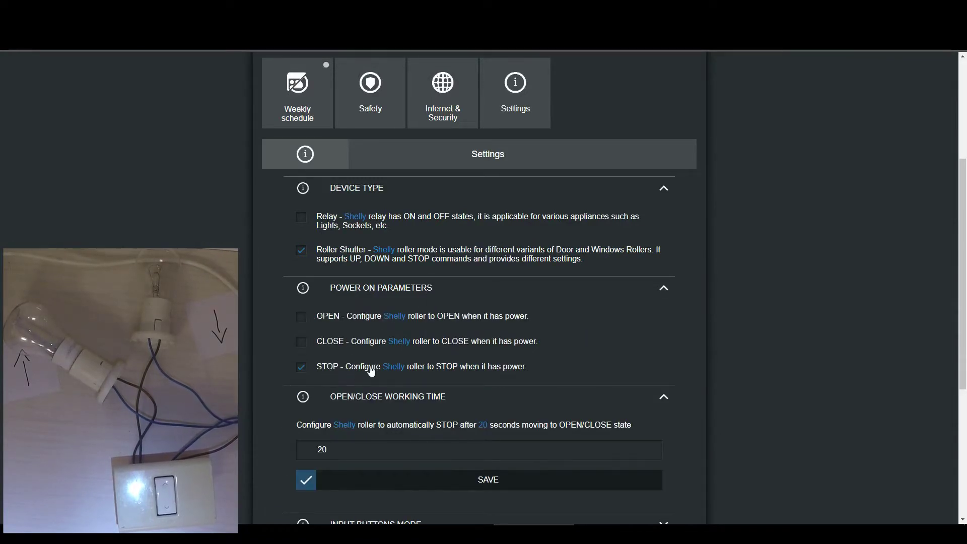
{"action": "scroll", "coordinate": [400, 252], "scroll_direction": "down", "scroll_amount": 2}
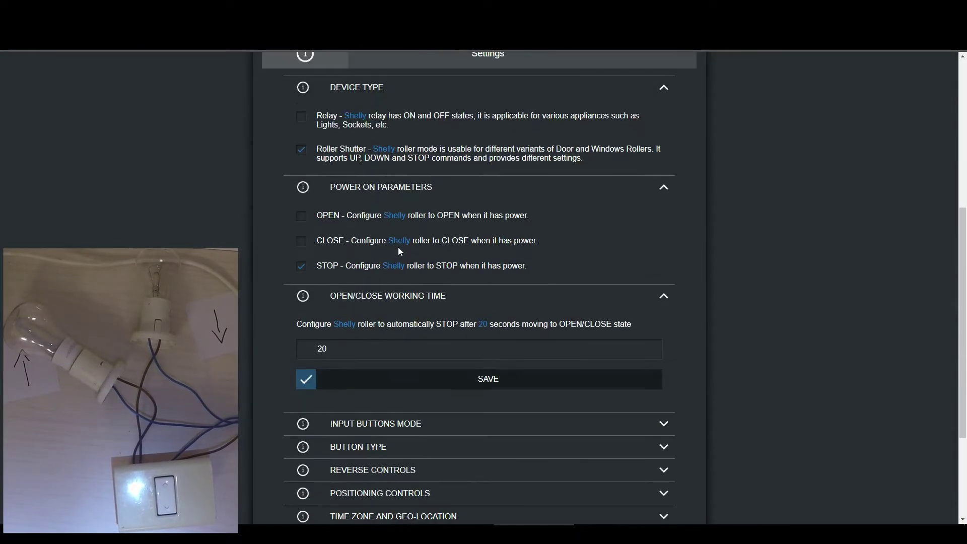
{"action": "left_click", "coordinate": [410, 423]}
{"action": "scroll", "coordinate": [414, 424], "scroll_direction": "down", "scroll_amount": 3}
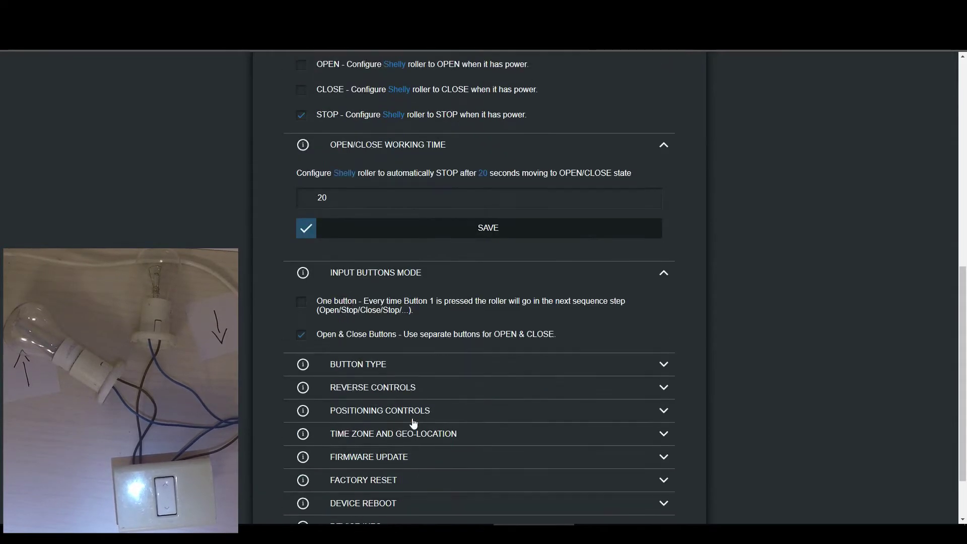
{"action": "left_click", "coordinate": [383, 370]}
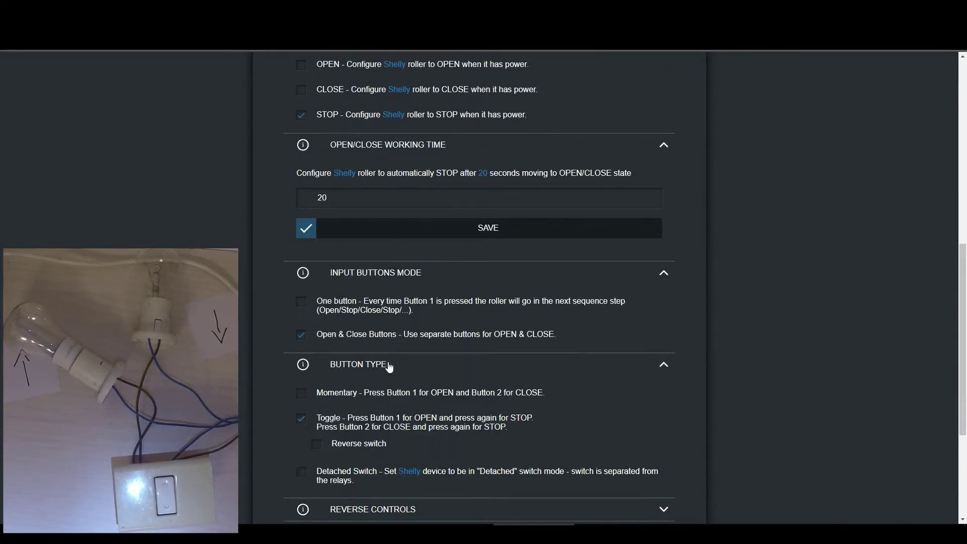
{"action": "scroll", "coordinate": [388, 364], "scroll_direction": "down", "scroll_amount": 2}
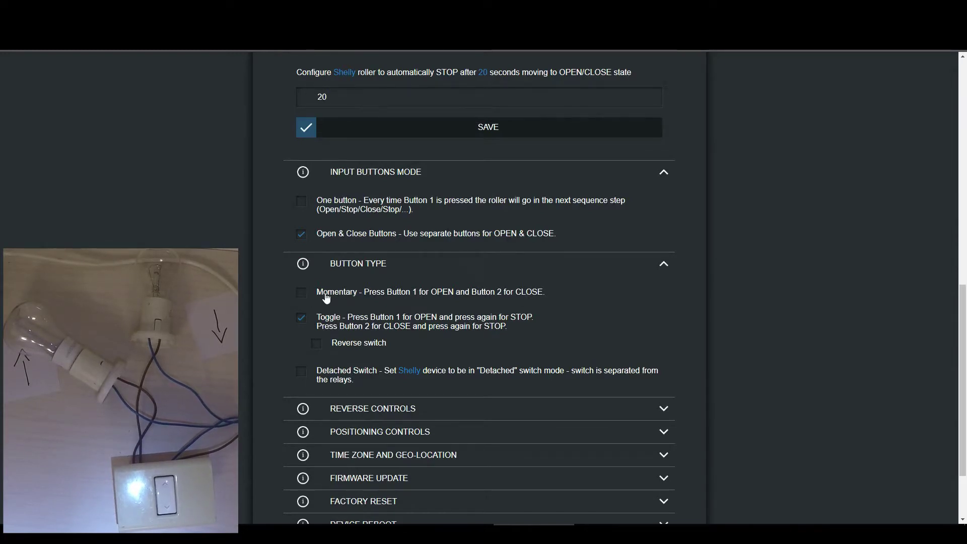
{"action": "left_click", "coordinate": [301, 293]}
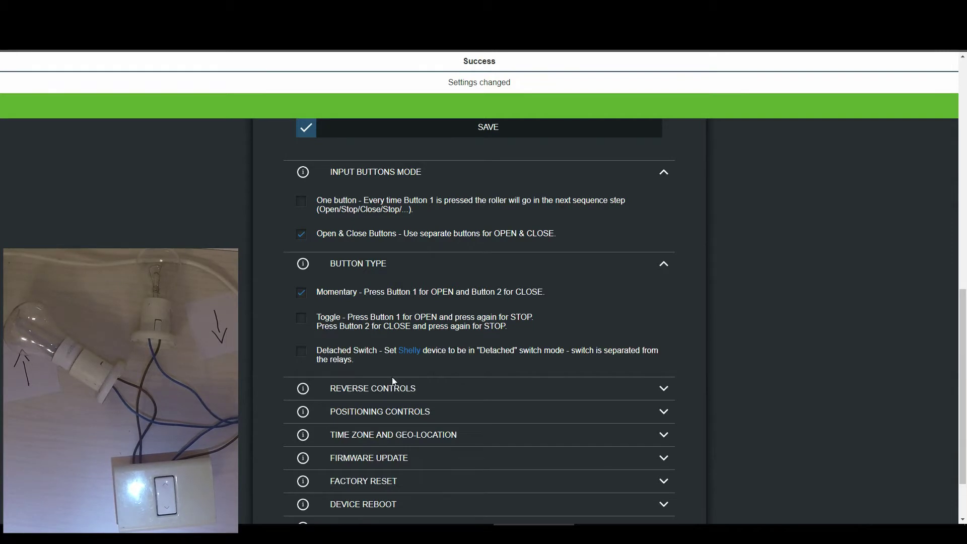
- Enable Reverse Controls to swap the roller's OPEN and CLOSE directions
{"action": "left_click", "coordinate": [406, 391]}
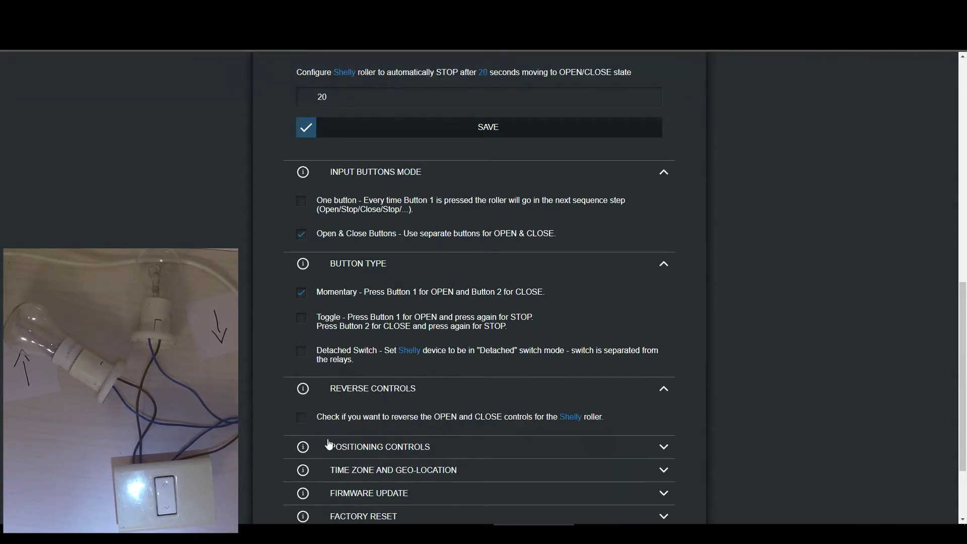
{"action": "left_click", "coordinate": [301, 419]}
{"action": "scroll", "coordinate": [304, 421], "scroll_direction": "down", "scroll_amount": 2}
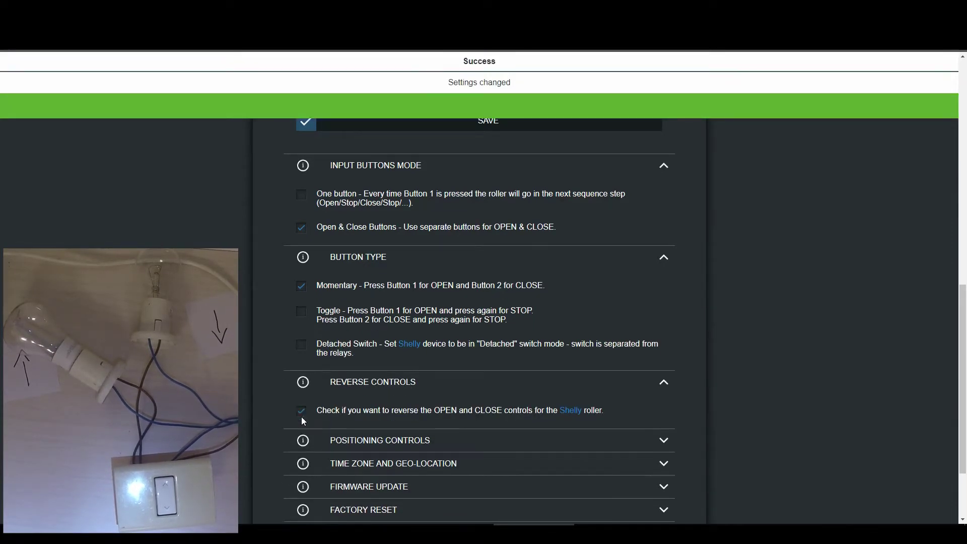
- Save a 5-second open/close working time and run an OPEN test on the roller
{"action": "scroll", "coordinate": [343, 413], "scroll_direction": "up", "scroll_amount": 10}
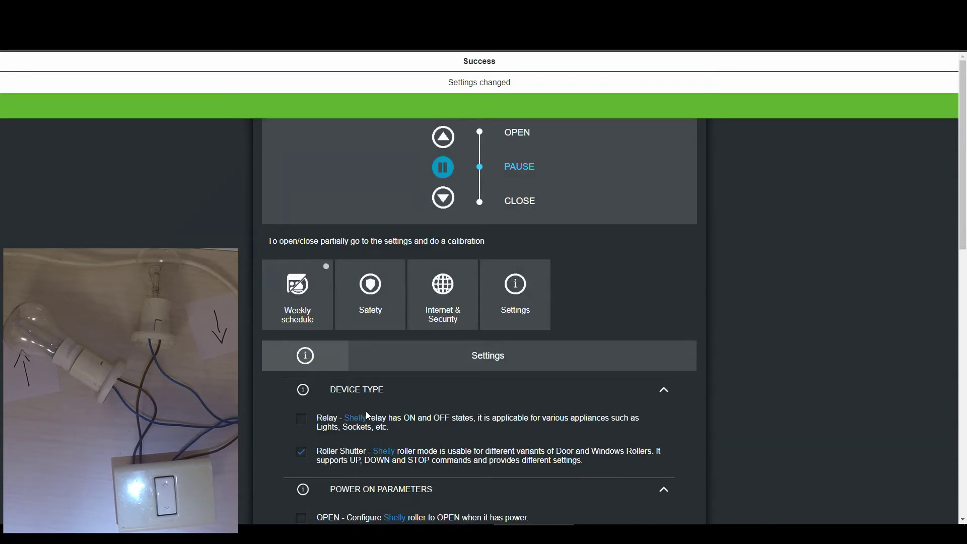
{"action": "scroll", "coordinate": [366, 411], "scroll_direction": "down", "scroll_amount": 3}
{"action": "scroll", "coordinate": [408, 468], "scroll_direction": "down", "scroll_amount": 2}
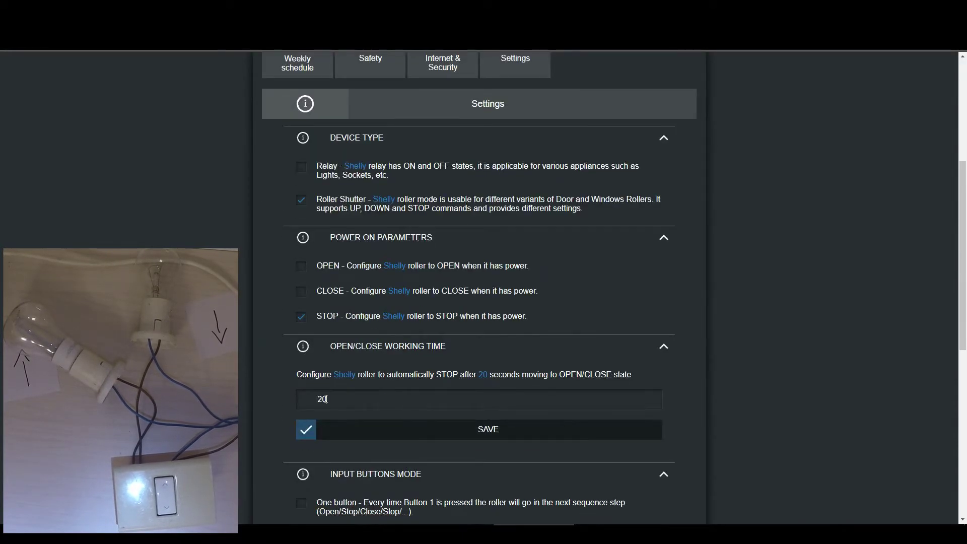
{"action": "type", "text": "5"}
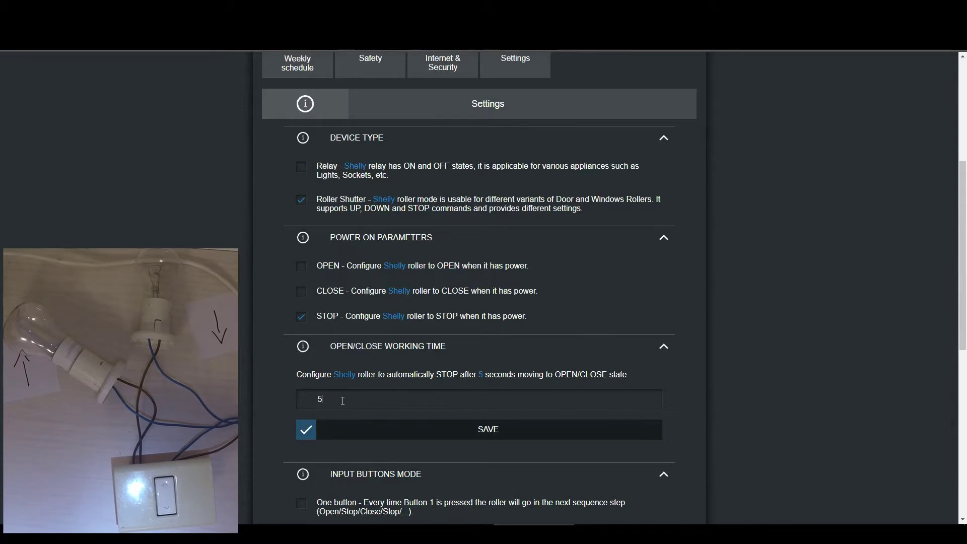
{"action": "left_click", "coordinate": [457, 432]}
{"action": "scroll", "coordinate": [479, 322], "scroll_direction": "up", "scroll_amount": 5}
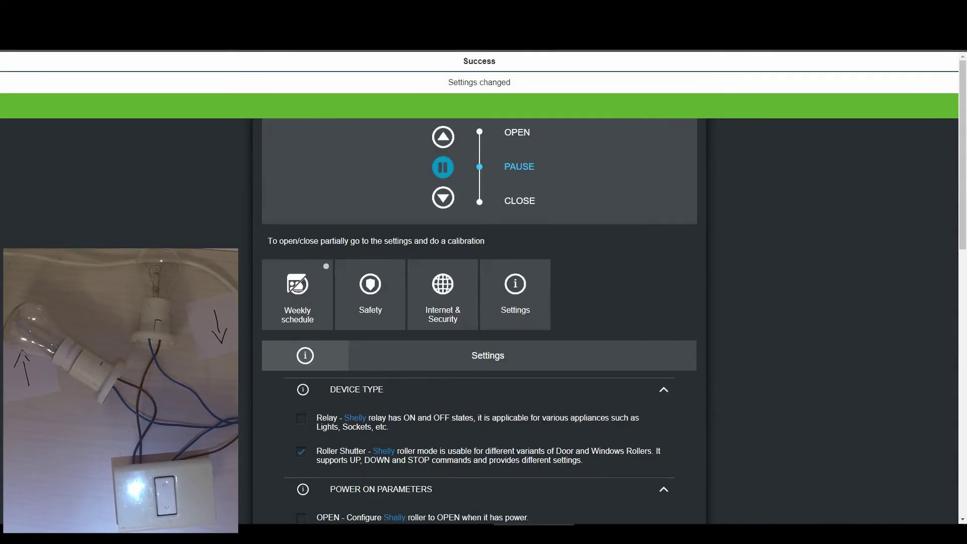
{"action": "left_click", "coordinate": [448, 139]}
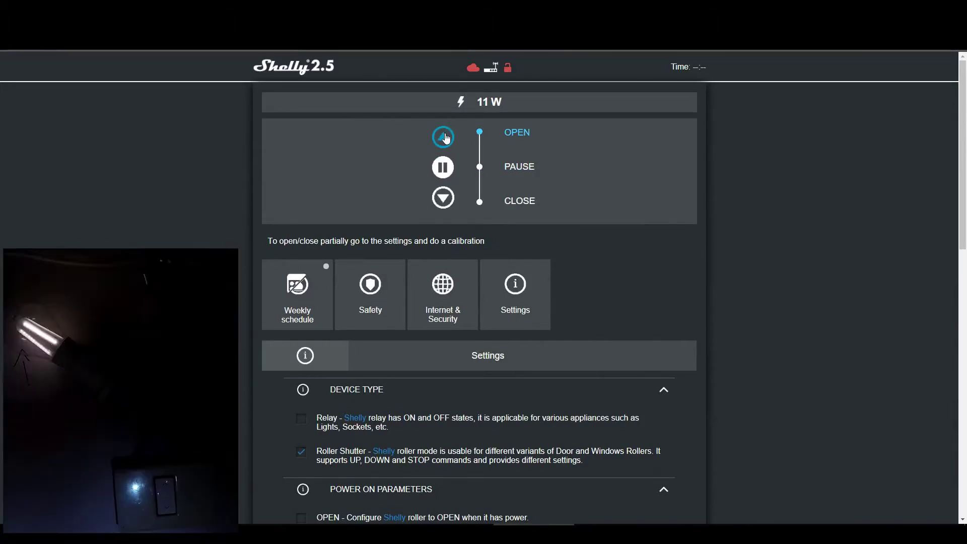
- Press CLOSE to test closing the roller until it pauses on its own
{"action": "left_click", "coordinate": [445, 199]}
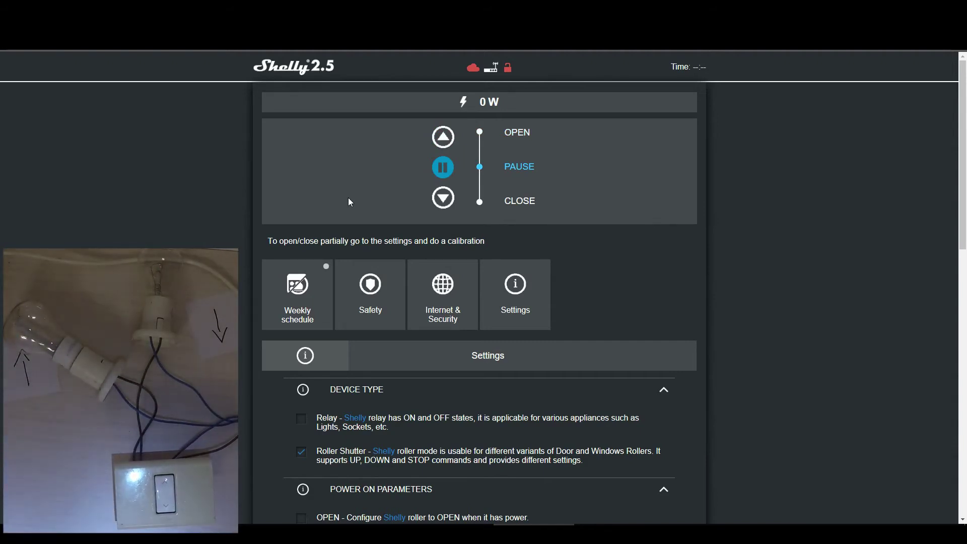
- Select Toggle as the input button type instead of Momentary
{"action": "scroll", "coordinate": [264, 288], "scroll_direction": "down", "scroll_amount": 10}
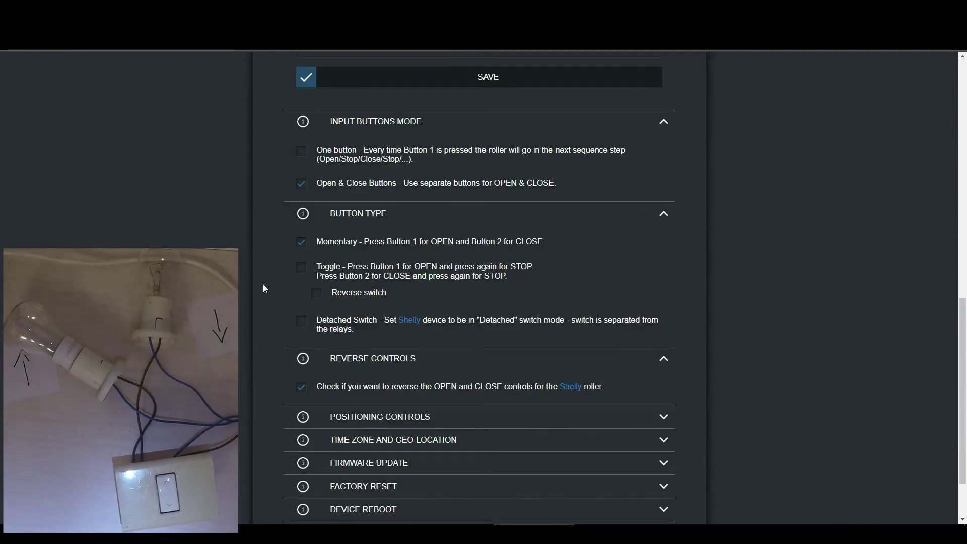
{"action": "left_click", "coordinate": [303, 273]}
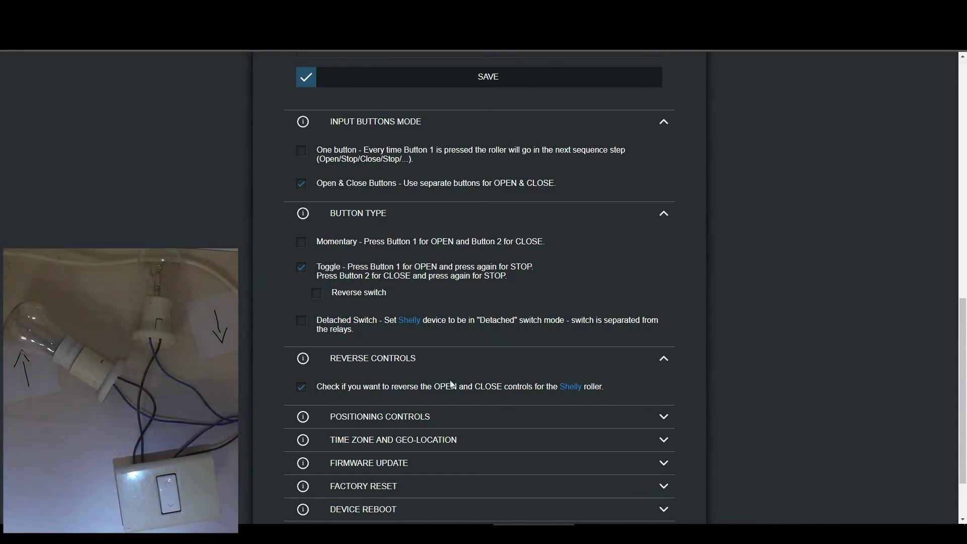
- Change the OPEN/CLOSE WORKING TIME from 5 to 20 seconds and save it
{"action": "scroll", "coordinate": [500, 362], "scroll_direction": "up", "scroll_amount": 1}
{"action": "scroll", "coordinate": [384, 331], "scroll_direction": "up", "scroll_amount": 1}
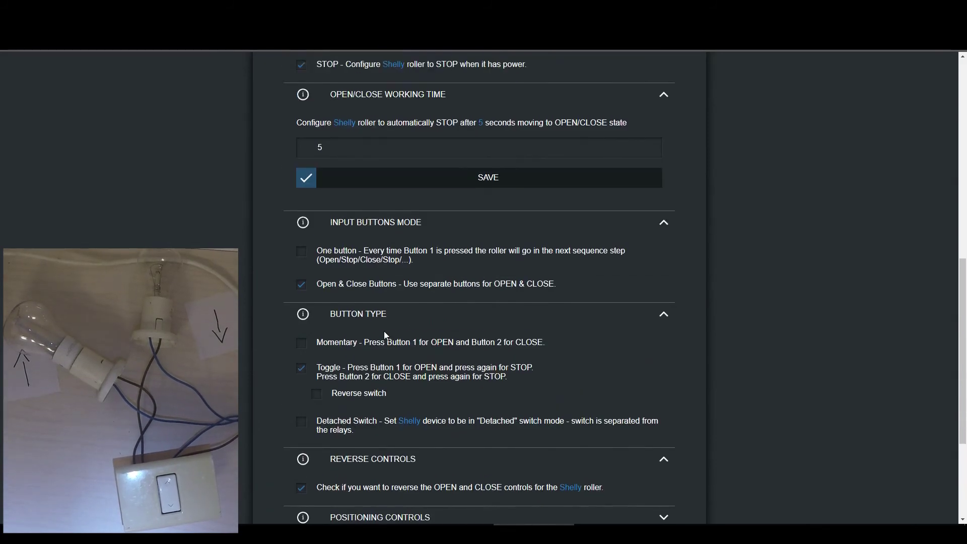
{"action": "scroll", "coordinate": [393, 296], "scroll_direction": "up", "scroll_amount": 2}
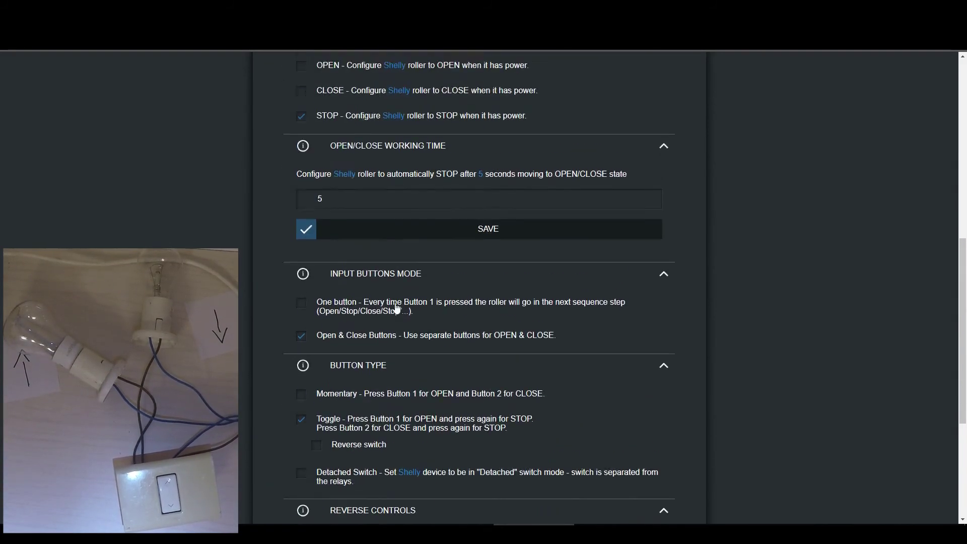
{"action": "scroll", "coordinate": [313, 246], "scroll_direction": "up", "scroll_amount": 2}
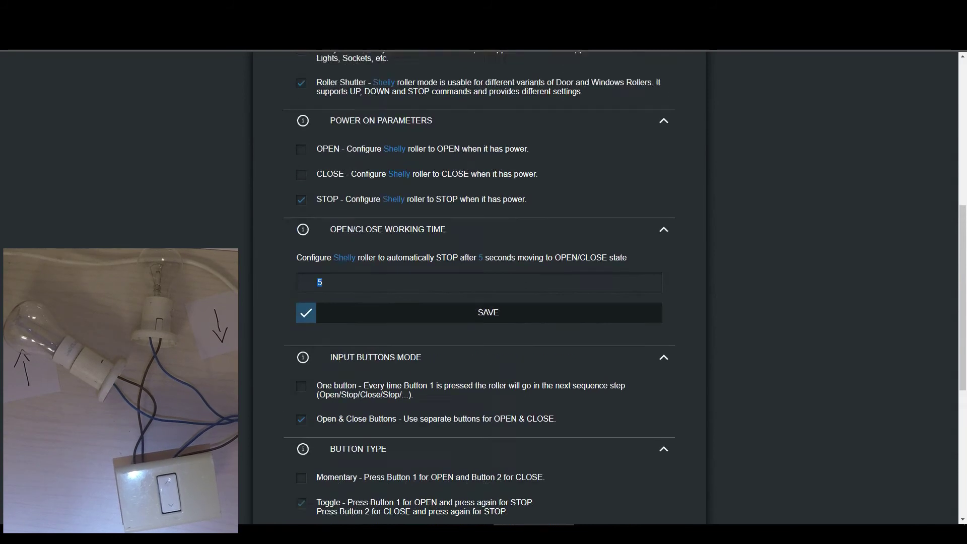
{"action": "left_click_drag", "start_coordinate": [362, 348], "coordinate": [283, 341]}
{"action": "scroll", "coordinate": [283, 341], "scroll_direction": "up", "scroll_amount": 6}
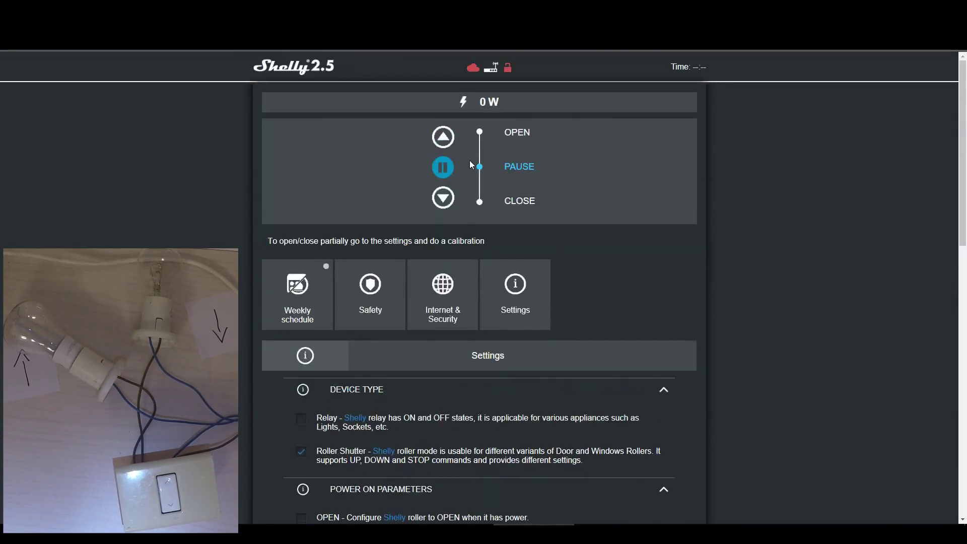
{"action": "scroll", "coordinate": [333, 403], "scroll_direction": "down", "scroll_amount": 5}
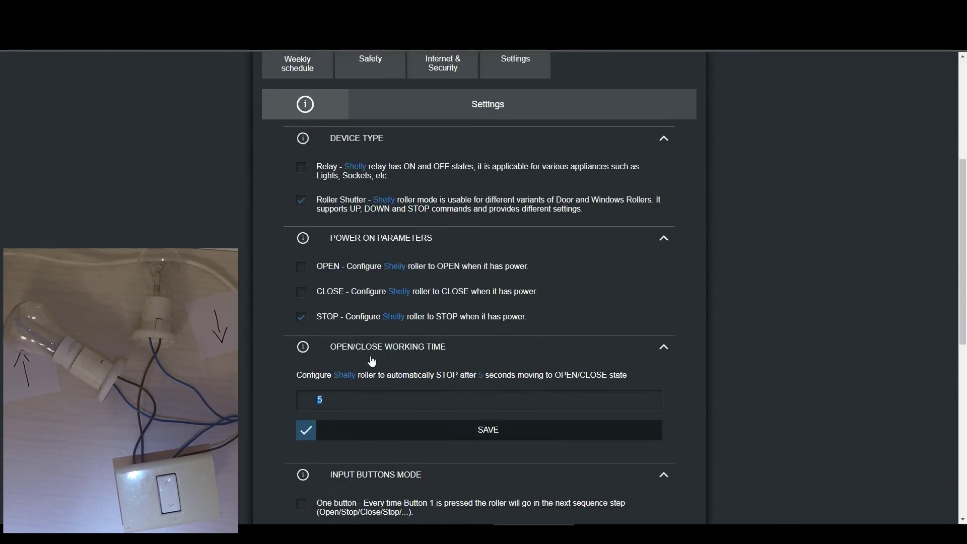
{"action": "left_click", "coordinate": [333, 403]}
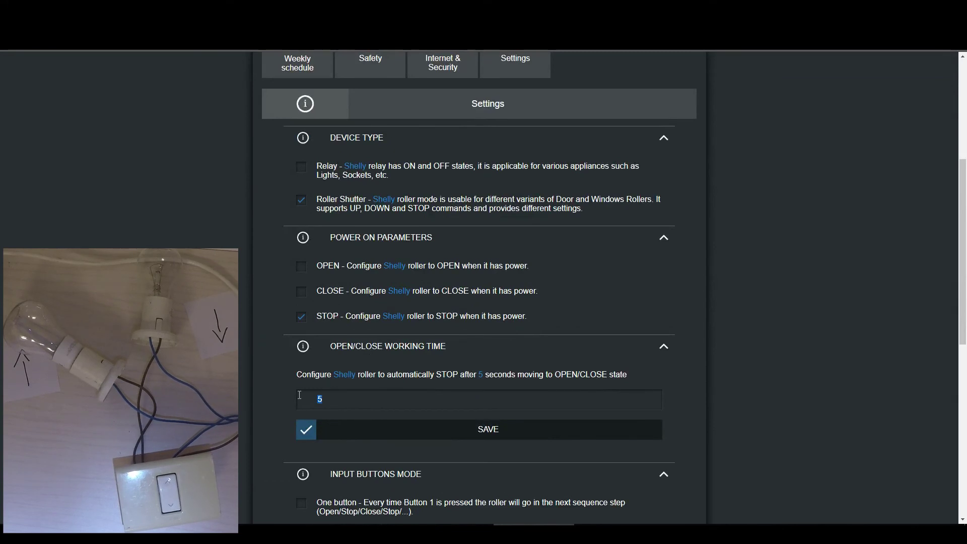
{"action": "type", "text": "20"}
{"action": "left_click", "coordinate": [554, 431]}
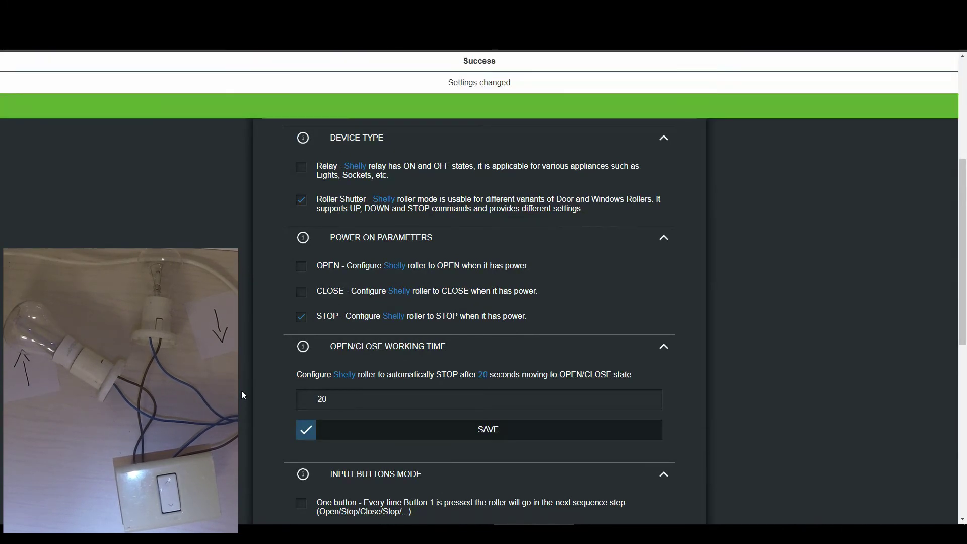
{"action": "scroll", "coordinate": [283, 384], "scroll_direction": "up", "scroll_amount": 4}
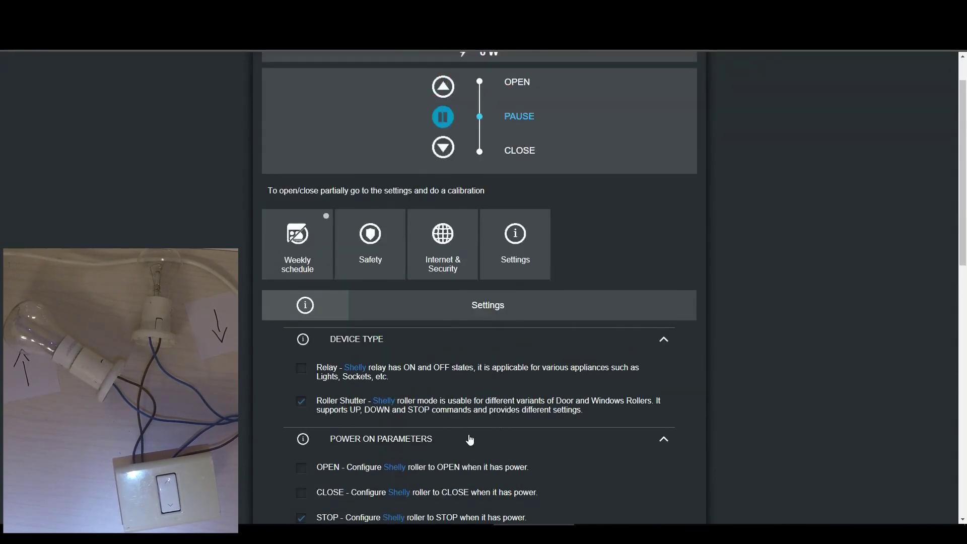
{"action": "scroll", "coordinate": [353, 456], "scroll_direction": "up", "scroll_amount": 1}
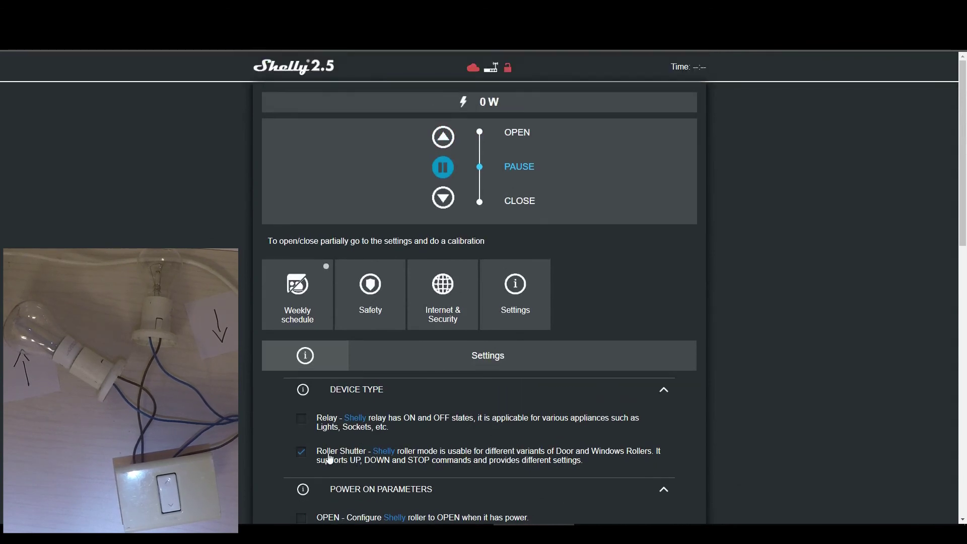